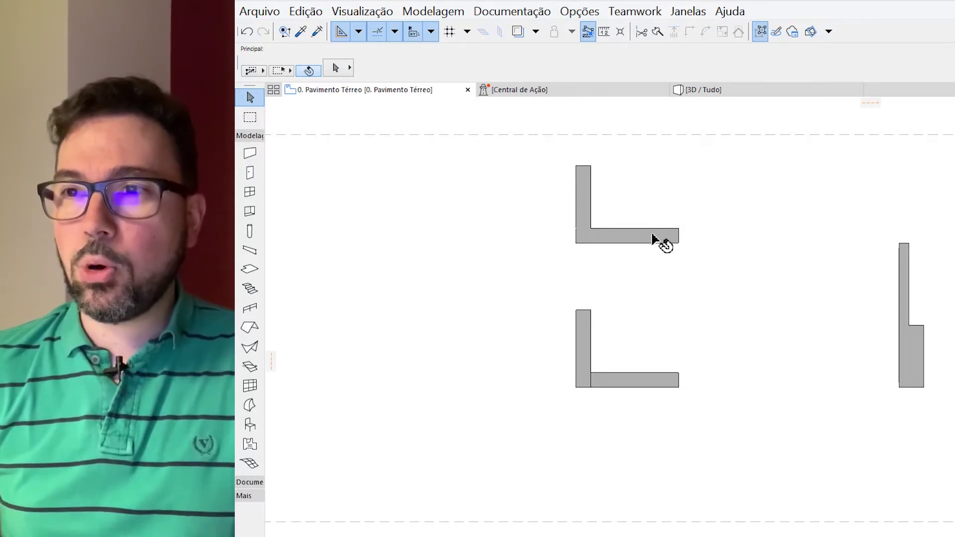
Turn on the on-screen display of the wall and beam reference lines.
{"action": "left_click", "coordinate": [662, 241]}
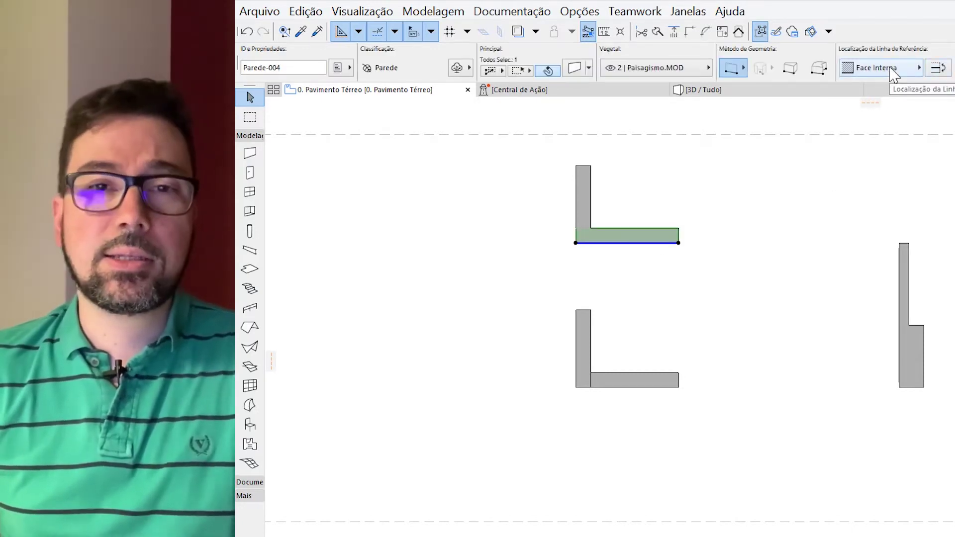
{"action": "left_click", "coordinate": [794, 244]}
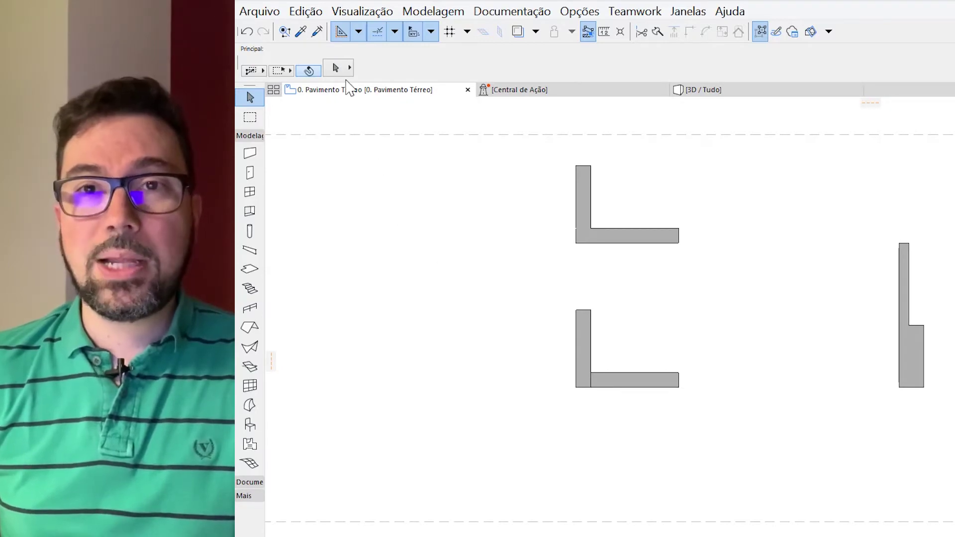
{"action": "left_click", "coordinate": [359, 20]}
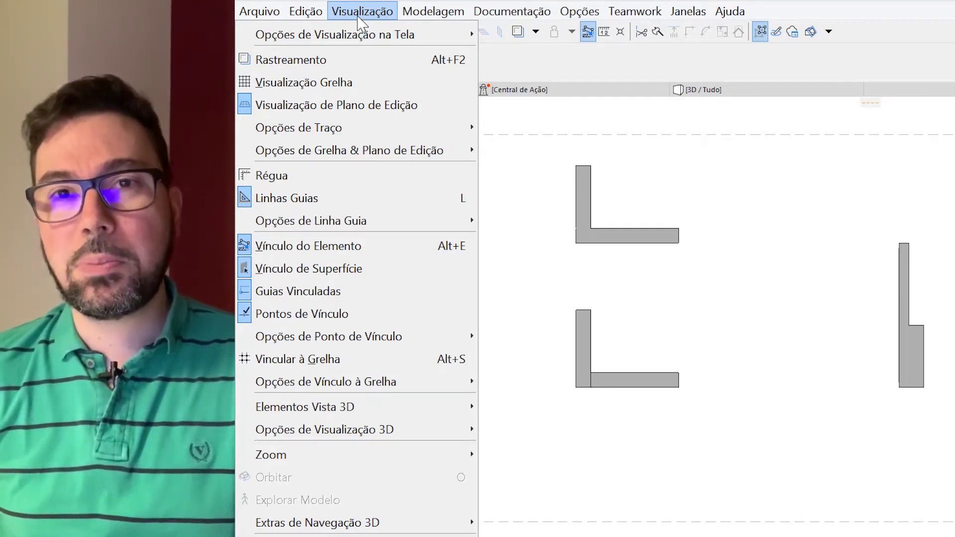
{"action": "mouse_move", "coordinate": [356, 37]}
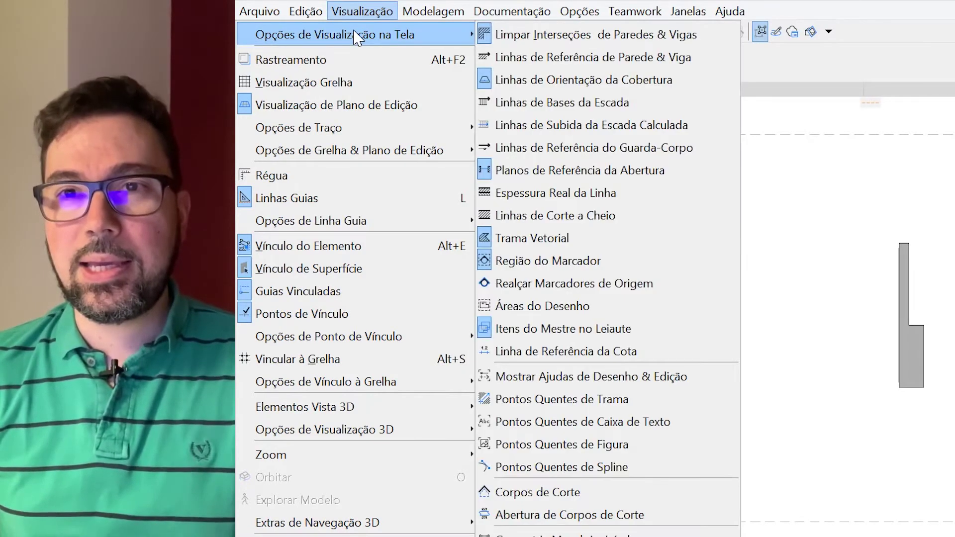
{"action": "left_click", "coordinate": [591, 60]}
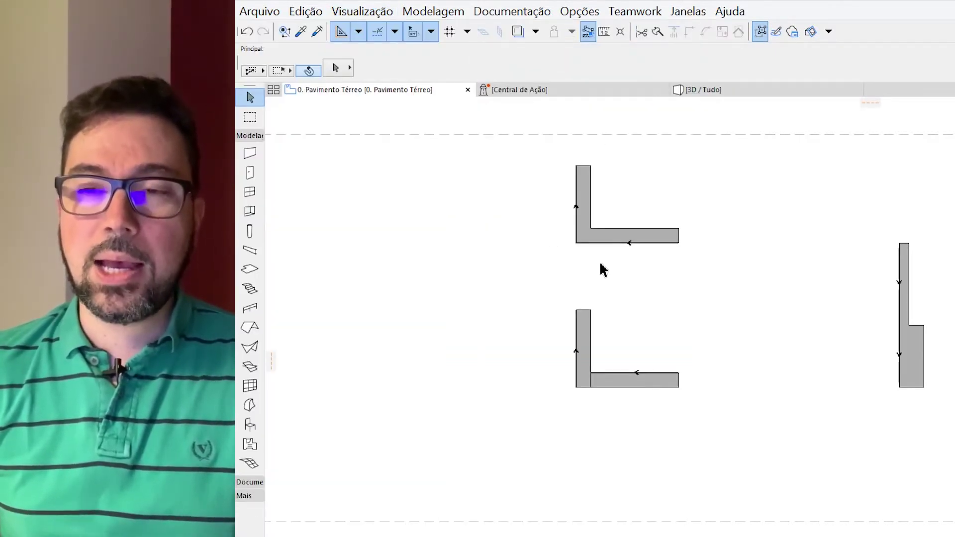
Stretch the horizontal wall of the lower L so its reference line ends on the vertical wall's reference line.
{"action": "scroll", "coordinate": [570, 269], "scroll_direction": "up", "scroll_amount": 1}
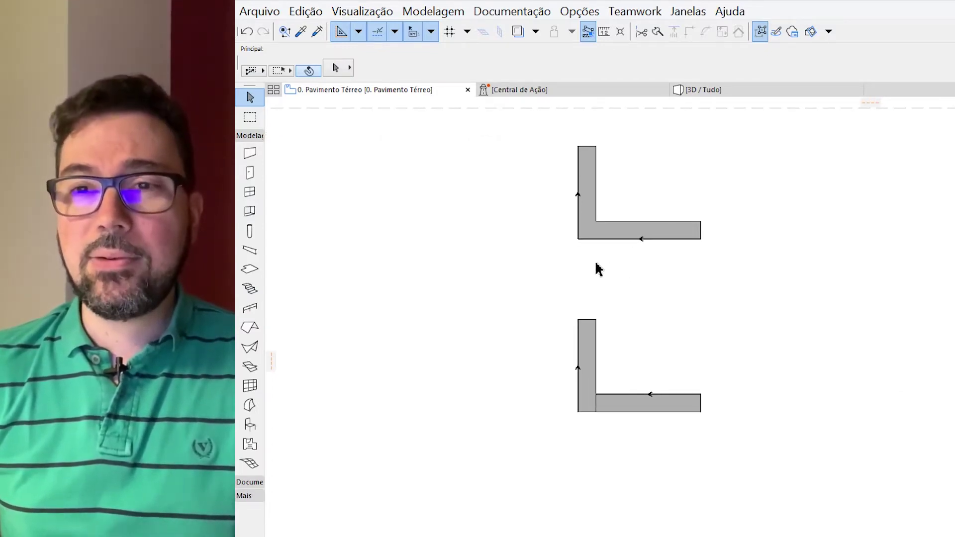
{"action": "scroll", "coordinate": [595, 271], "scroll_direction": "up", "scroll_amount": 1}
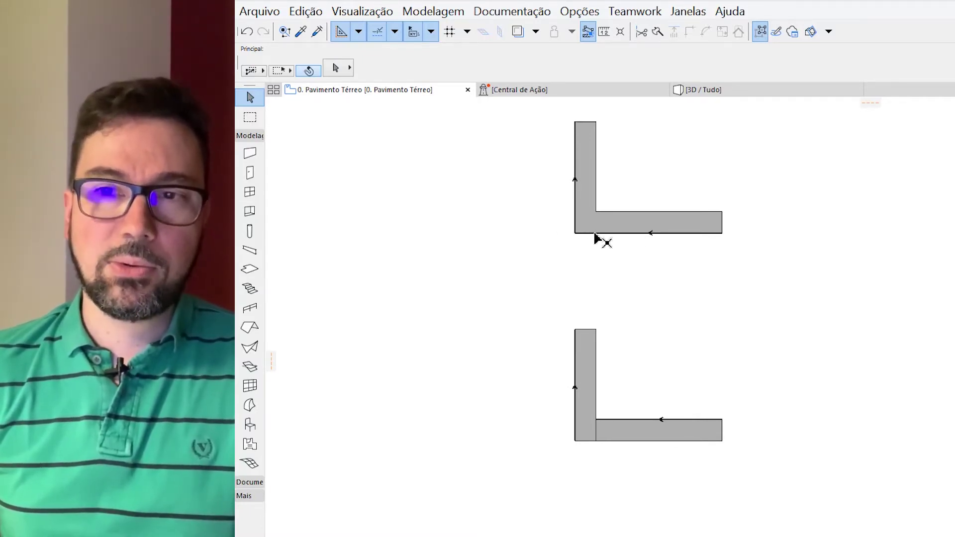
{"action": "middle_click_drag", "start_coordinate": [613, 282], "coordinate": [631, 216]}
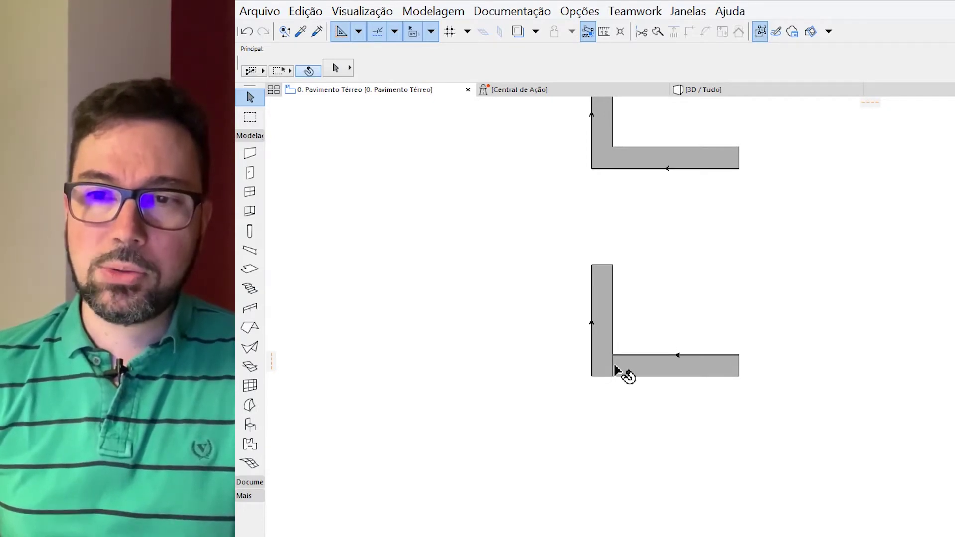
{"action": "scroll", "coordinate": [591, 383], "scroll_direction": "up", "scroll_amount": 2}
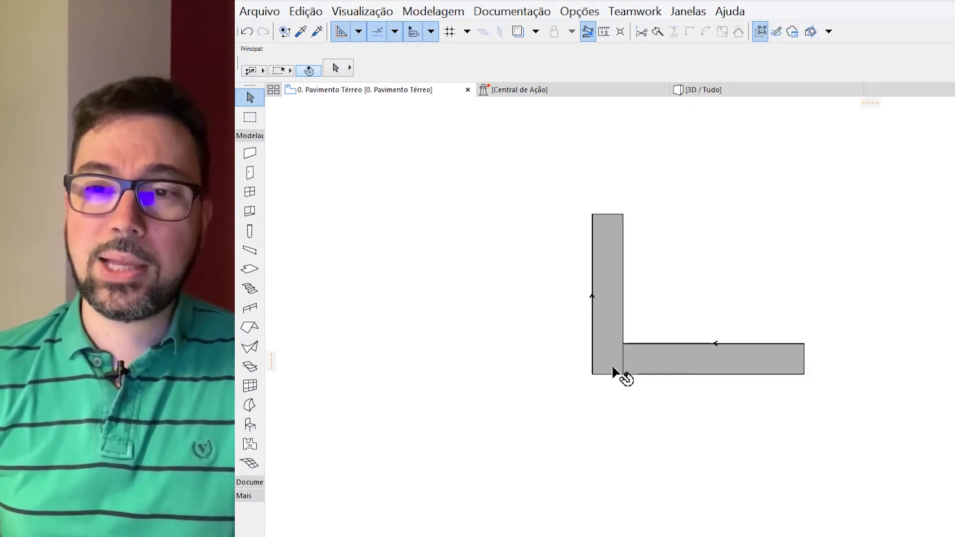
{"action": "scroll", "coordinate": [620, 376], "scroll_direction": "up", "scroll_amount": 2}
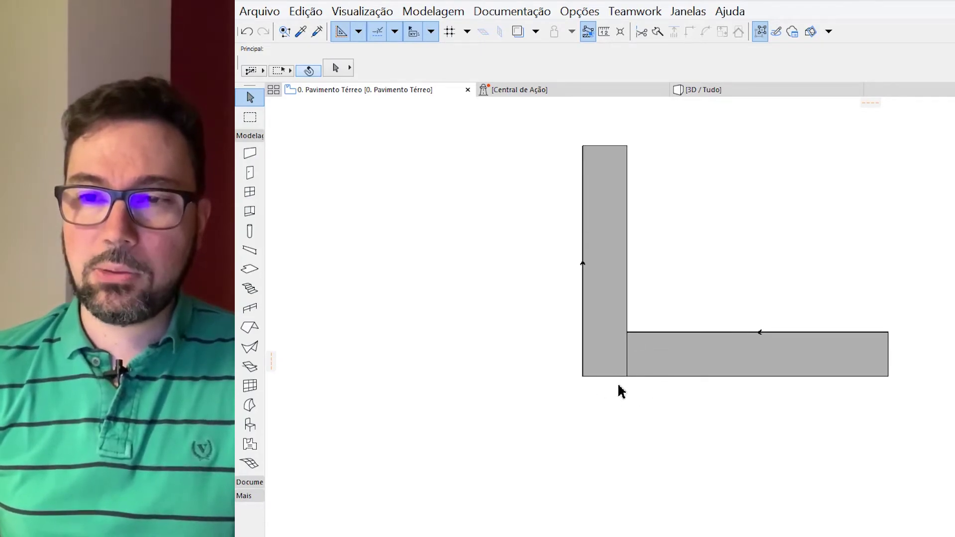
{"action": "left_click", "coordinate": [647, 372]}
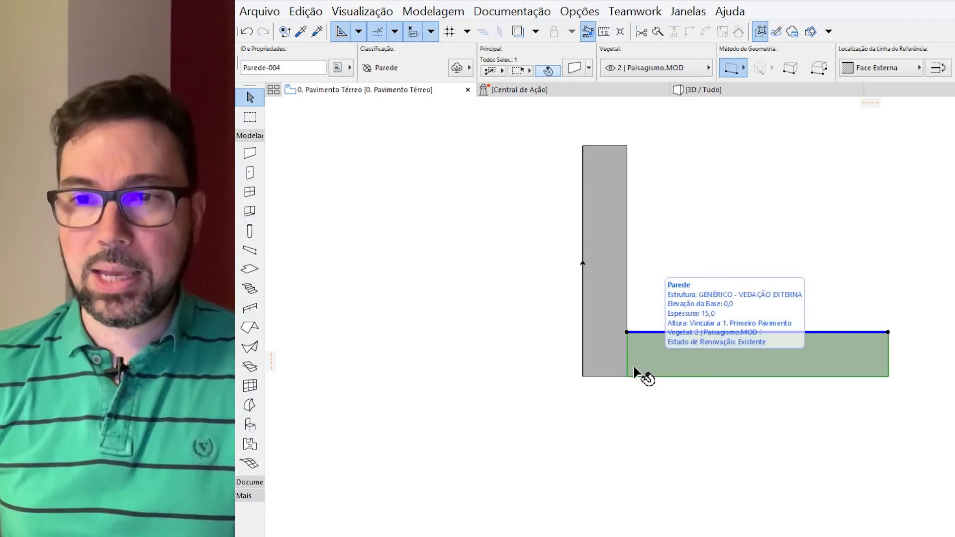
{"action": "left_click", "coordinate": [628, 334]}
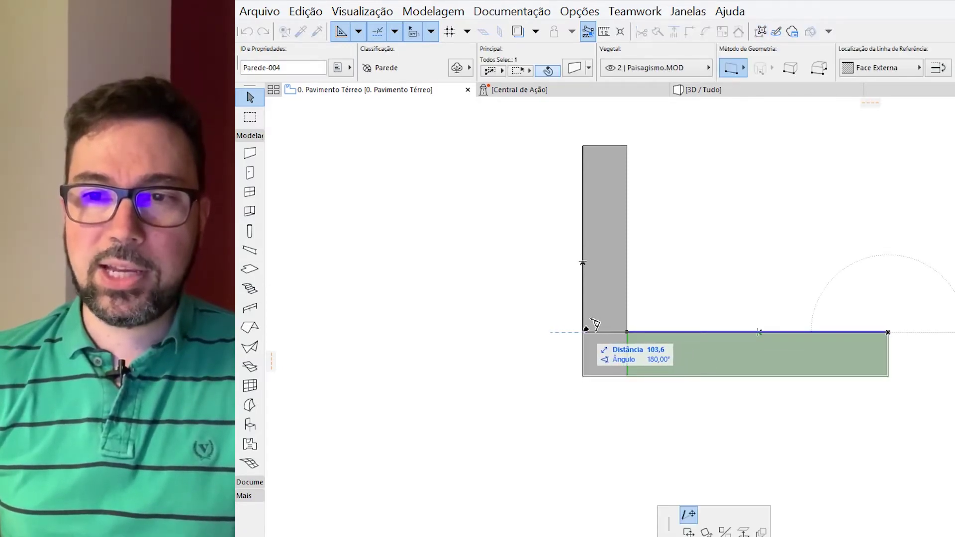
{"action": "left_click", "coordinate": [586, 328]}
{"action": "left_click", "coordinate": [580, 434]}
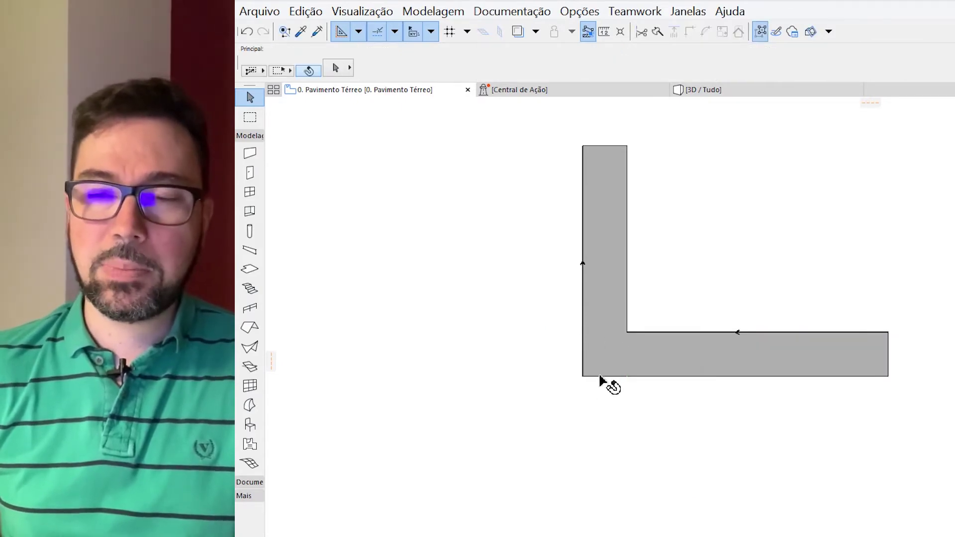
Adjust the lower L's horizontal wall to end at the inner face of the vertical wall, using a two-point boundary line.
{"action": "left_click", "coordinate": [699, 348]}
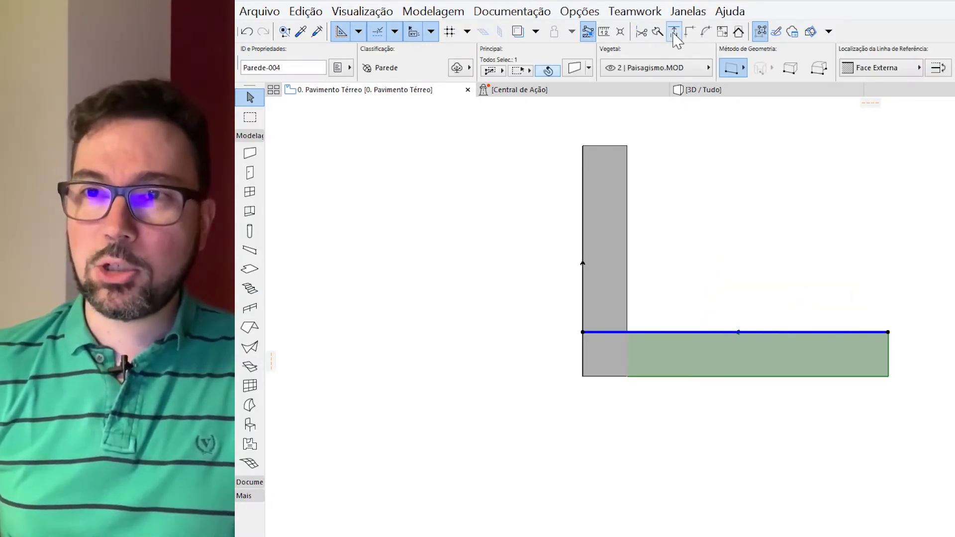
{"action": "left_click", "coordinate": [674, 33]}
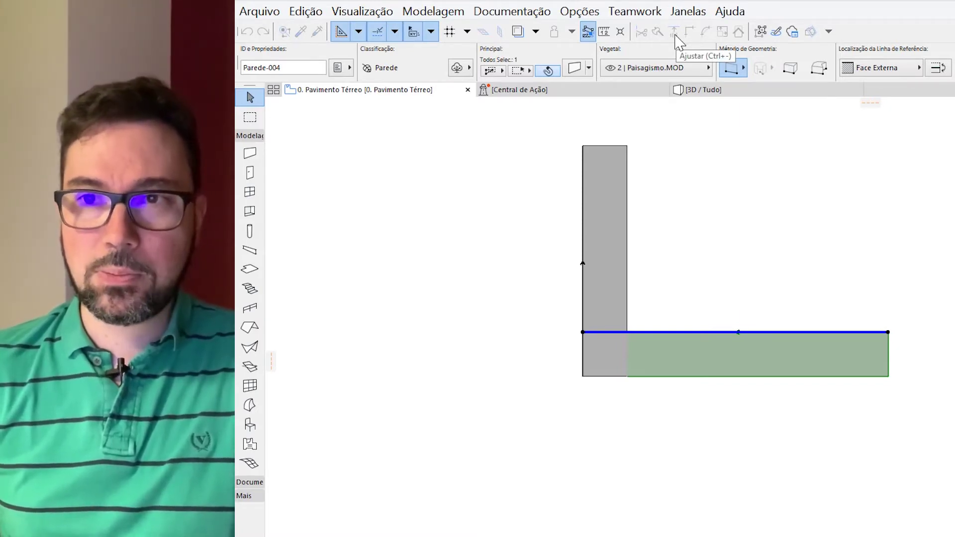
{"action": "left_click", "coordinate": [628, 147]}
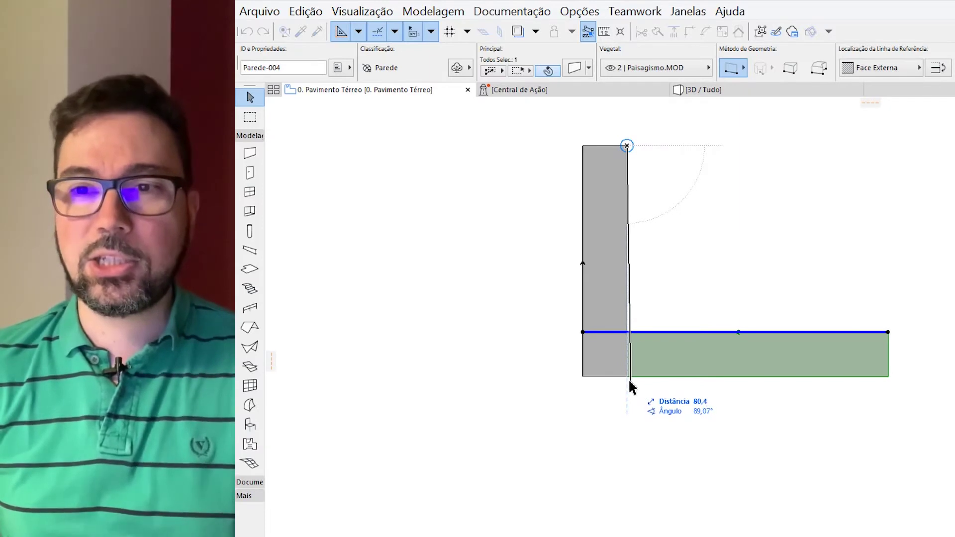
{"action": "left_click", "coordinate": [627, 385]}
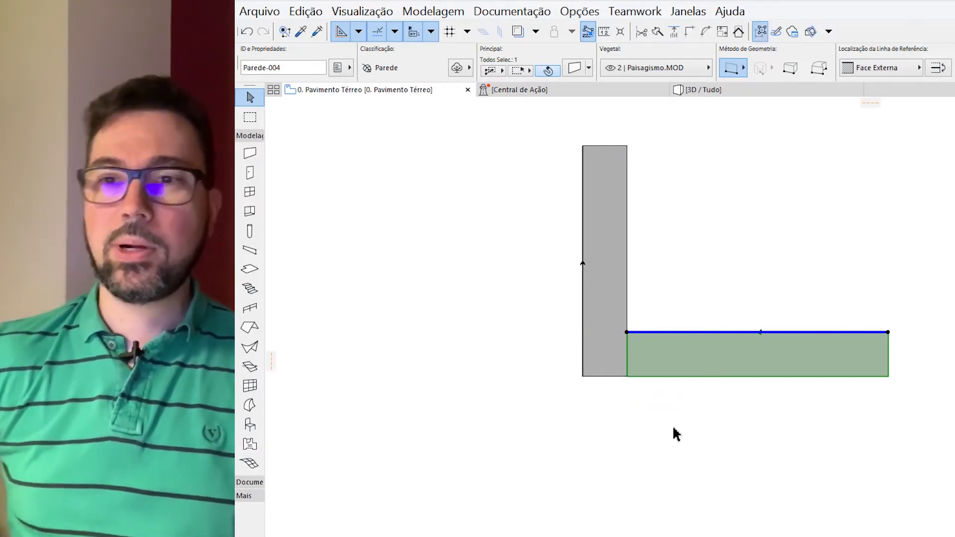
{"action": "left_click", "coordinate": [635, 422]}
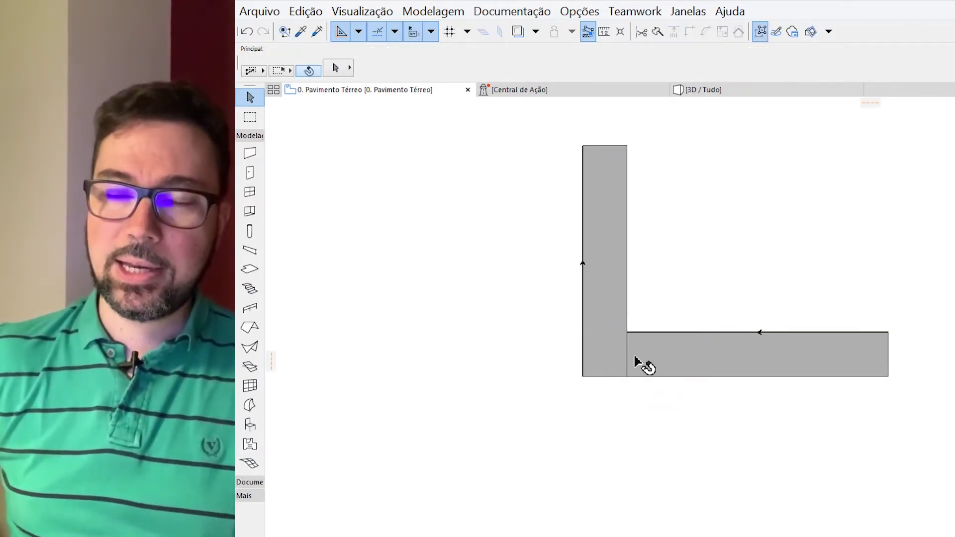
With the thick wall's settings picked up, draw a short connecting wall from the thin wall's reference line end to the thick wall's reference line.
{"action": "scroll", "coordinate": [672, 428], "scroll_direction": "down", "scroll_amount": 3}
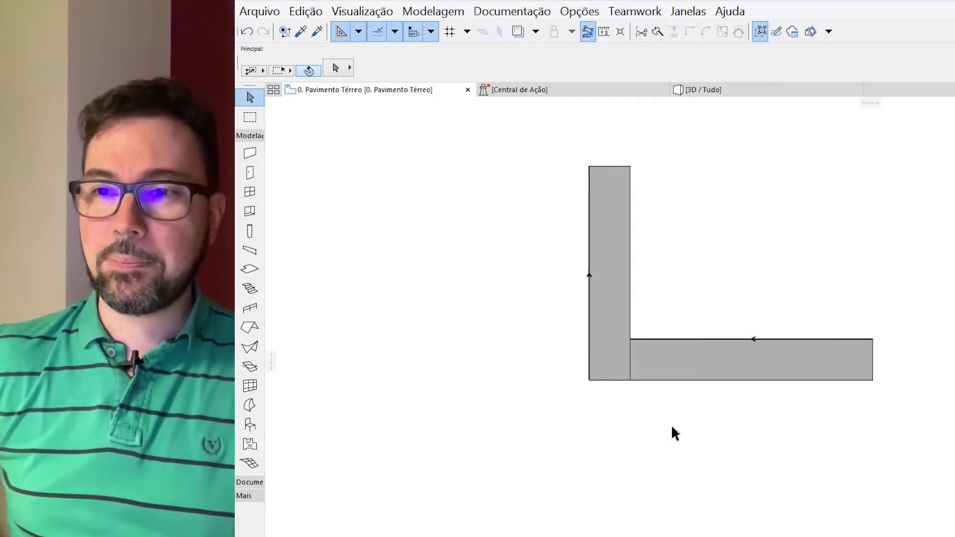
{"action": "middle_click_drag", "start_coordinate": [954, 476], "coordinate": [579, 492]}
{"action": "scroll", "coordinate": [808, 450], "scroll_direction": "up", "scroll_amount": 2}
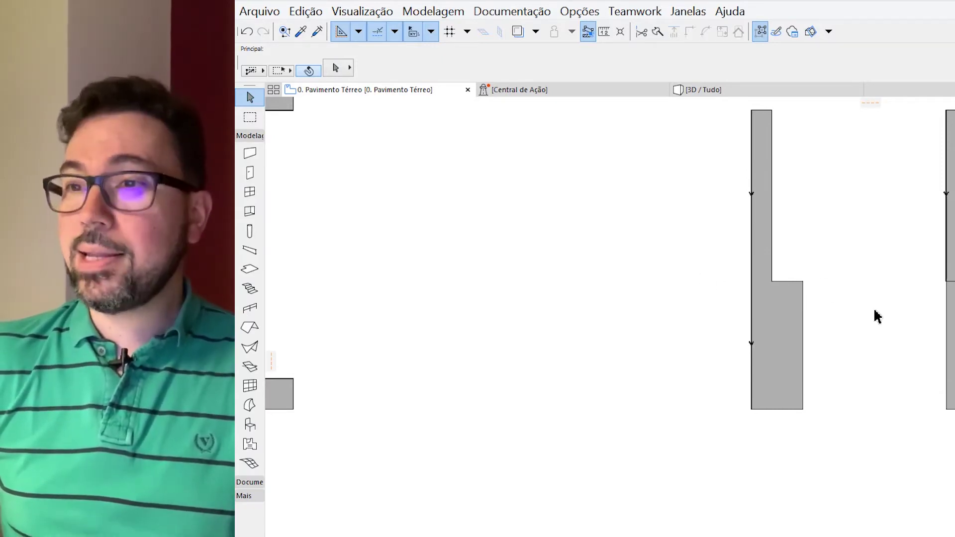
{"action": "middle_click_drag", "start_coordinate": [954, 321], "coordinate": [919, 351]}
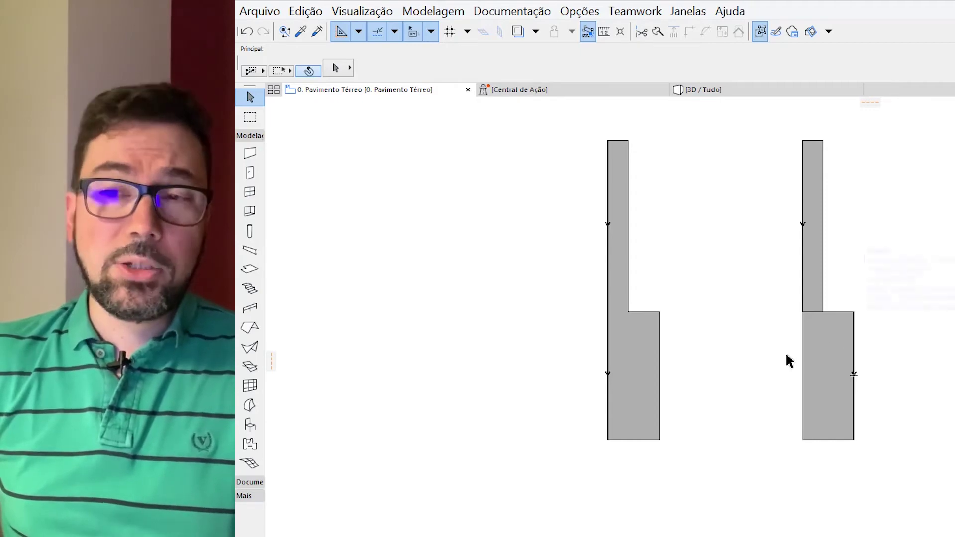
{"action": "scroll", "coordinate": [790, 364], "scroll_direction": "up", "scroll_amount": 1}
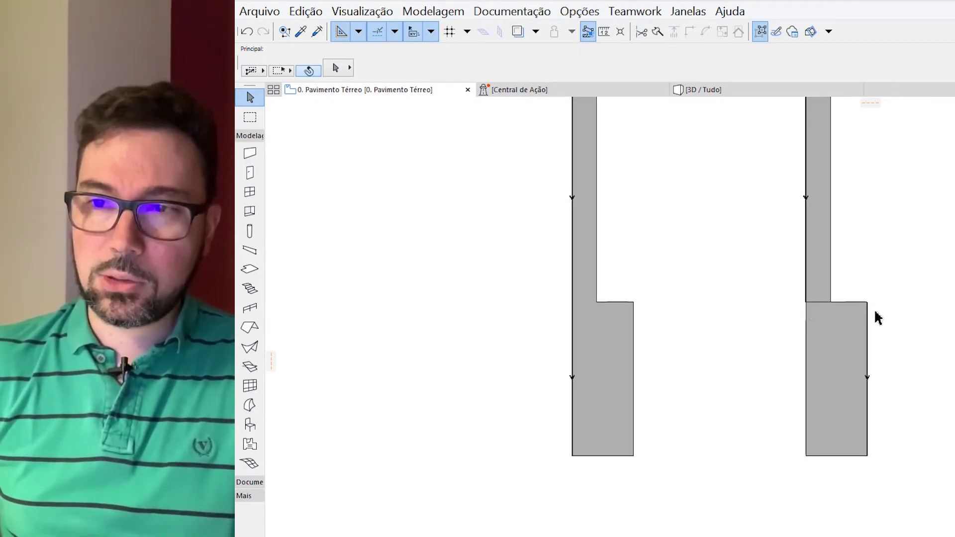
{"action": "scroll", "coordinate": [791, 318], "scroll_direction": "up", "scroll_amount": 1}
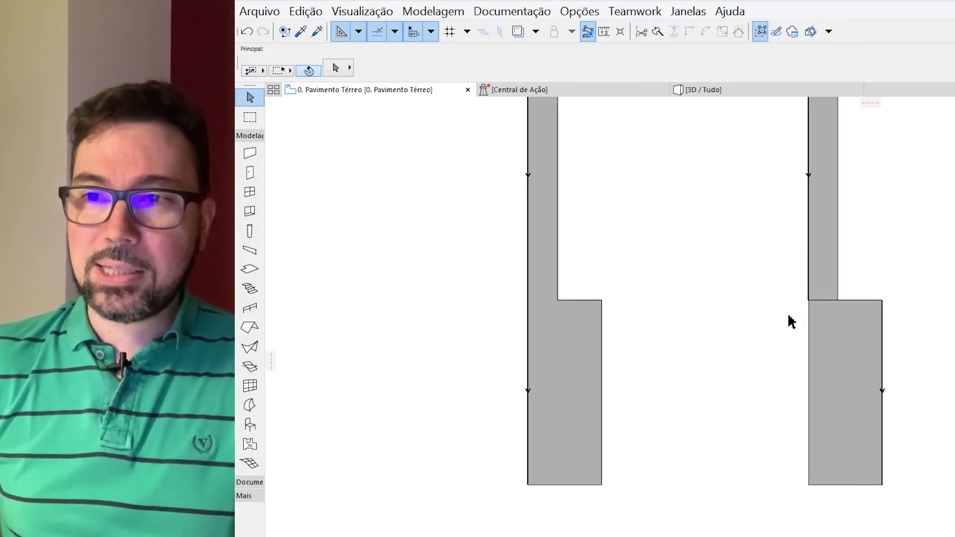
{"action": "middle_click_drag", "start_coordinate": [784, 328], "coordinate": [719, 393]}
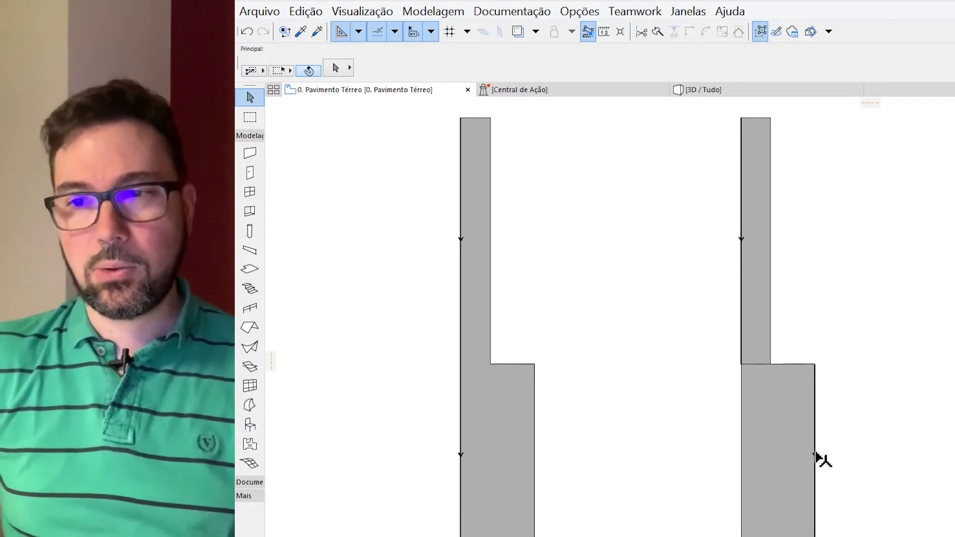
{"action": "key", "text": "alt"}
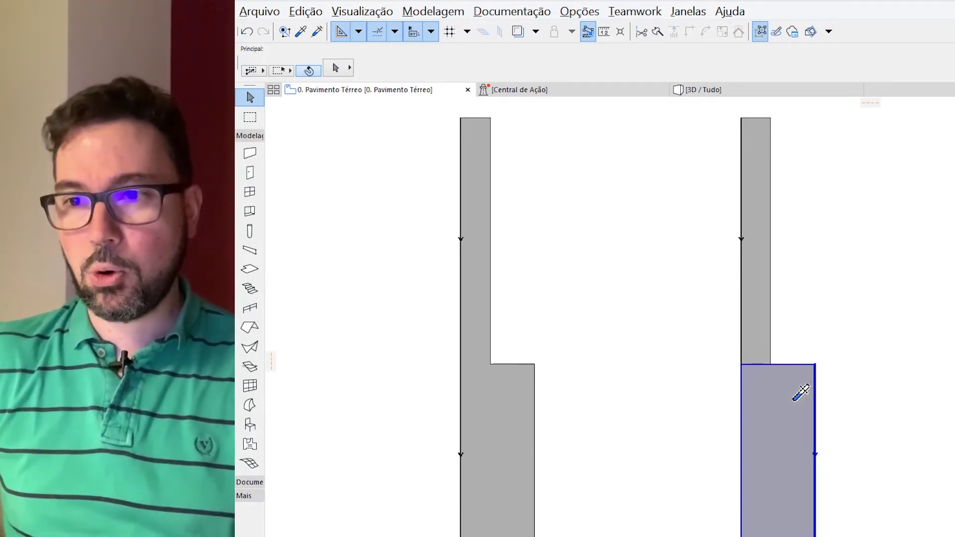
{"action": "key", "text": "alt"}
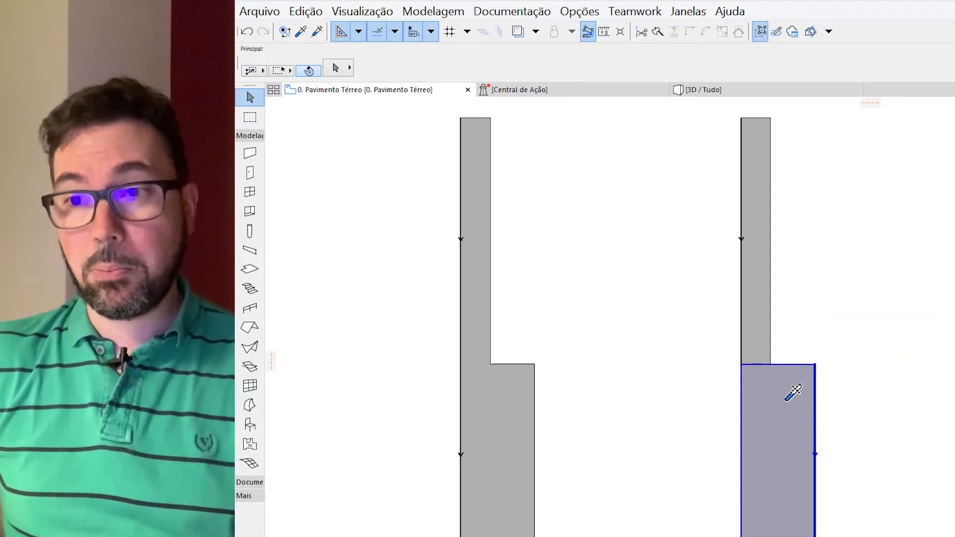
{"action": "left_click", "coordinate": [781, 393], "text": "alt"}
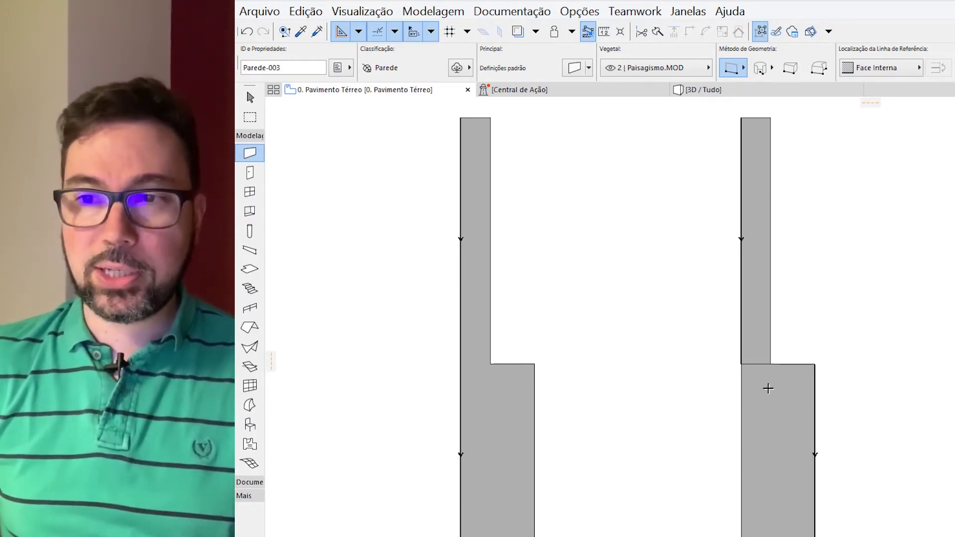
{"action": "left_click", "coordinate": [742, 364]}
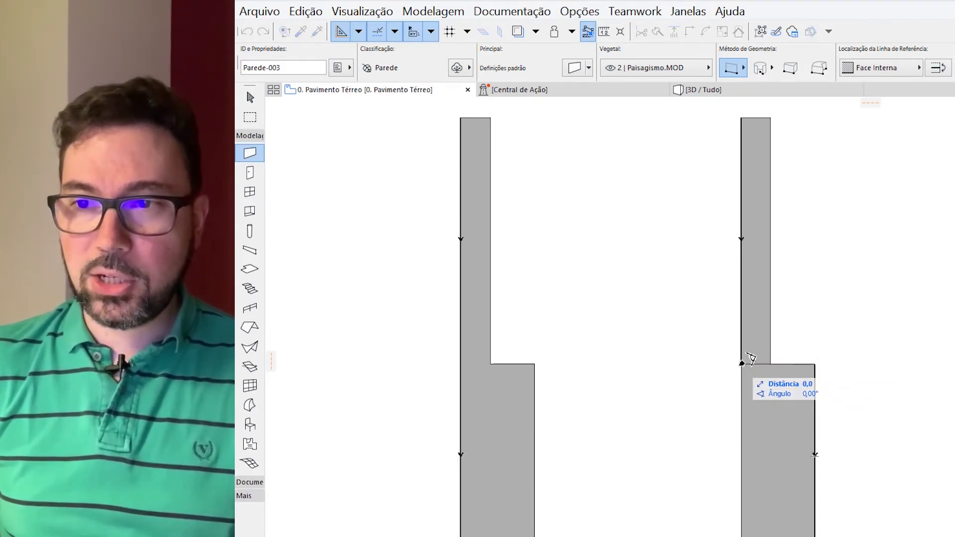
{"action": "left_click", "coordinate": [815, 364]}
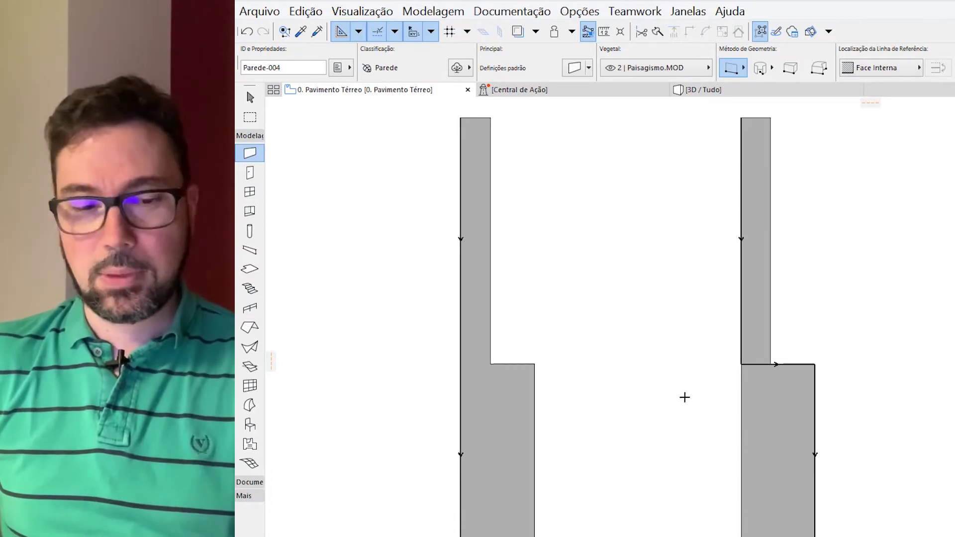
{"action": "key", "text": "F1"}
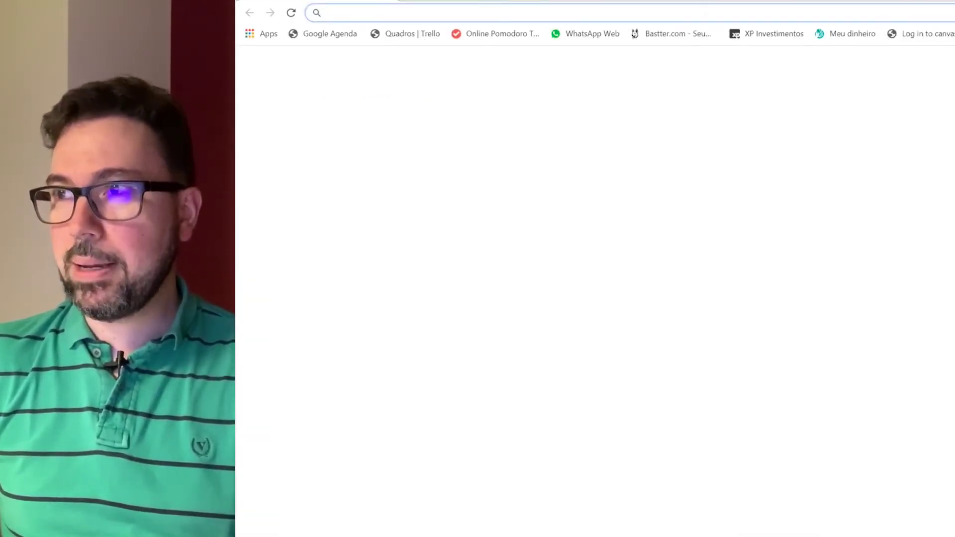
{"action": "key", "text": "super+Down"}
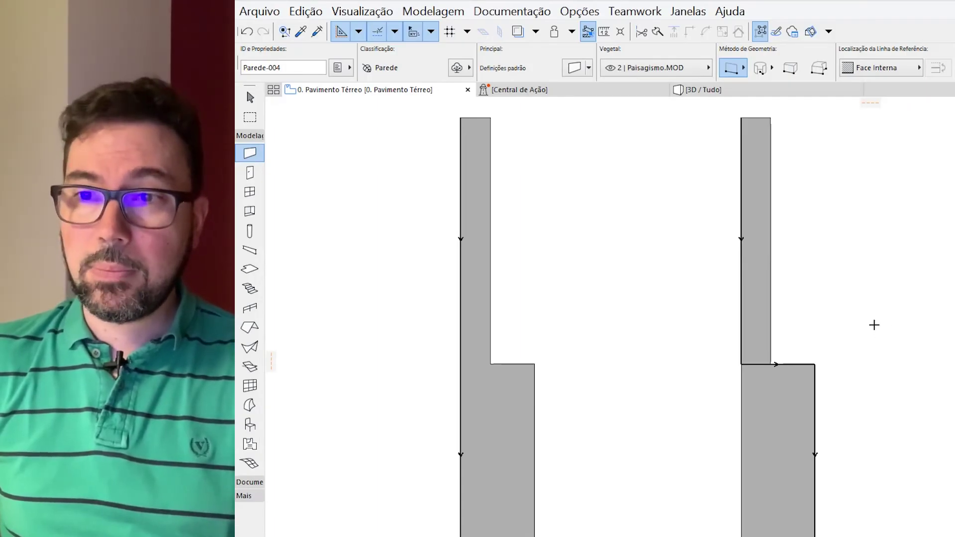
{"action": "key", "text": "Escape"}
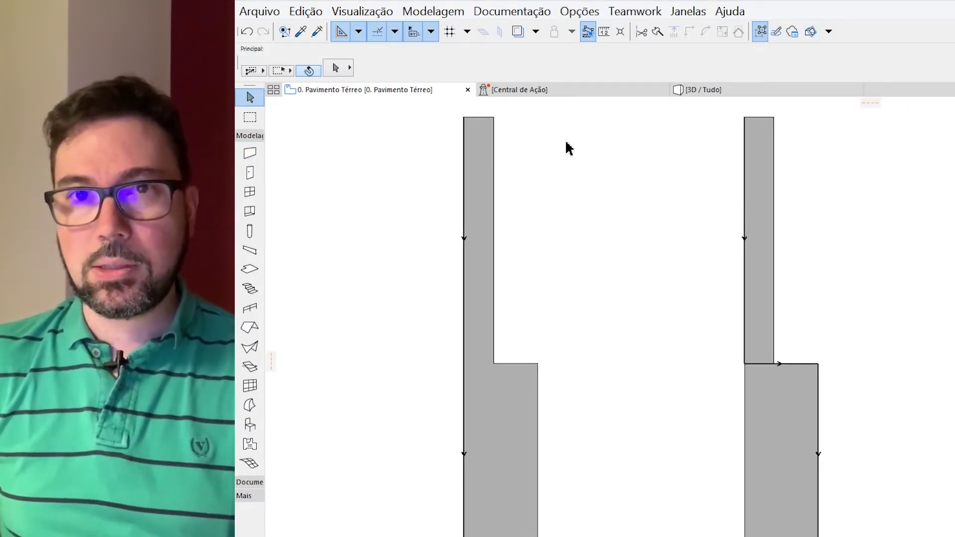
Turn off the on-screen display of the wall and beam reference lines.
{"action": "left_click", "coordinate": [362, 11]}
{"action": "mouse_move", "coordinate": [316, 35]}
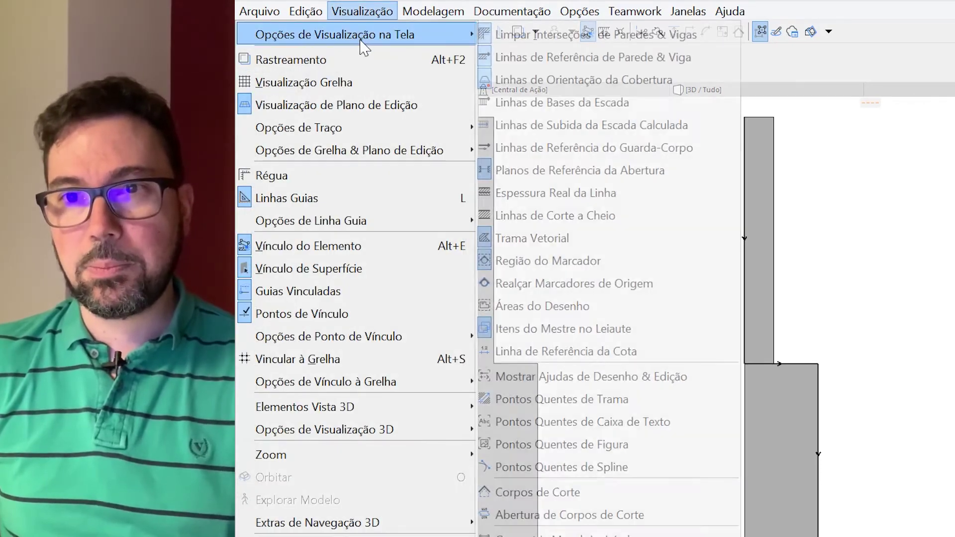
{"action": "left_click", "coordinate": [503, 63]}
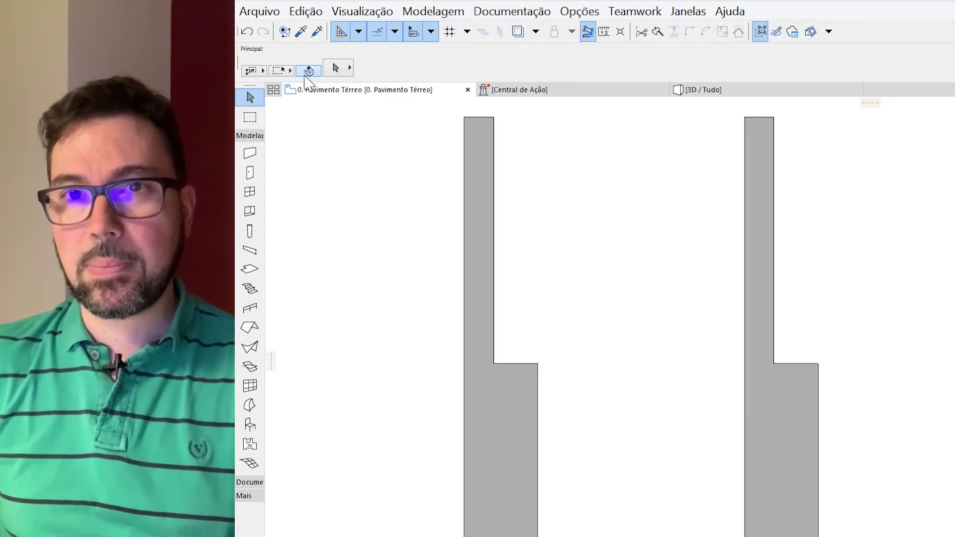
Turn on the on-screen display of the wall and beam reference lines.
{"action": "left_click", "coordinate": [380, 15]}
{"action": "mouse_move", "coordinate": [395, 35]}
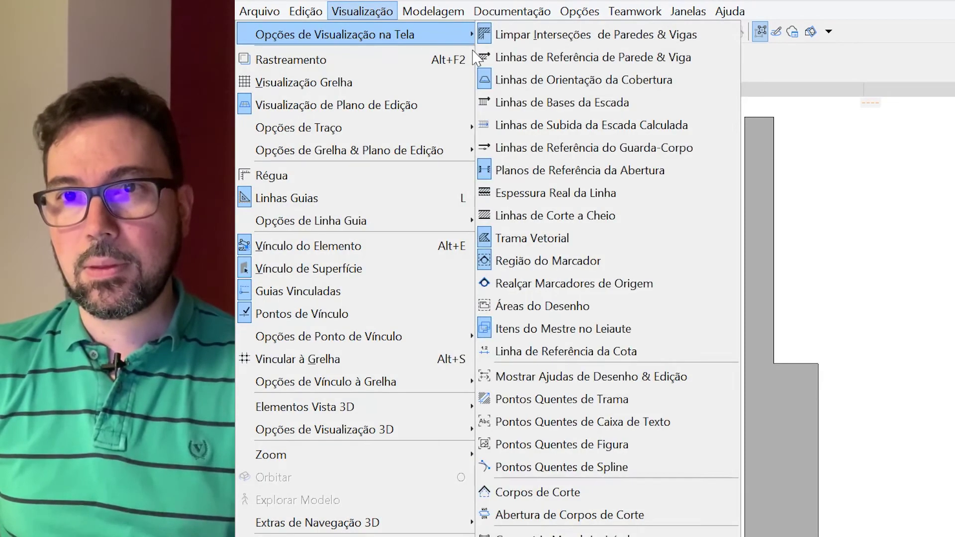
{"action": "left_click", "coordinate": [492, 58]}
Select the left wall of the upper collinear pair and compare the reference line alignment in both pairs.
{"action": "scroll", "coordinate": [845, 423], "scroll_direction": "down", "scroll_amount": 2}
{"action": "scroll", "coordinate": [761, 367], "scroll_direction": "right", "scroll_amount": 3}
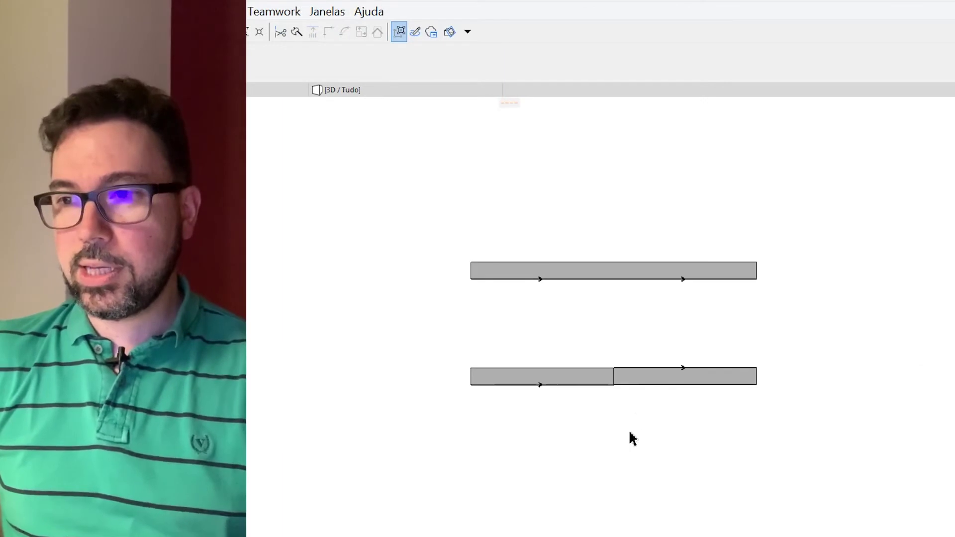
{"action": "scroll", "coordinate": [629, 437], "scroll_direction": "up", "scroll_amount": 1}
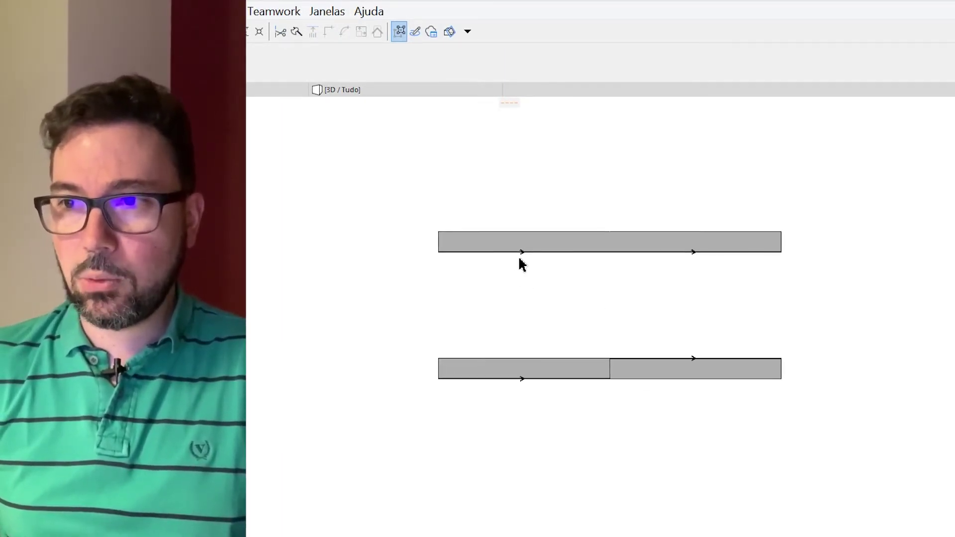
{"action": "left_click", "coordinate": [628, 251]}
{"action": "left_click", "coordinate": [581, 253]}
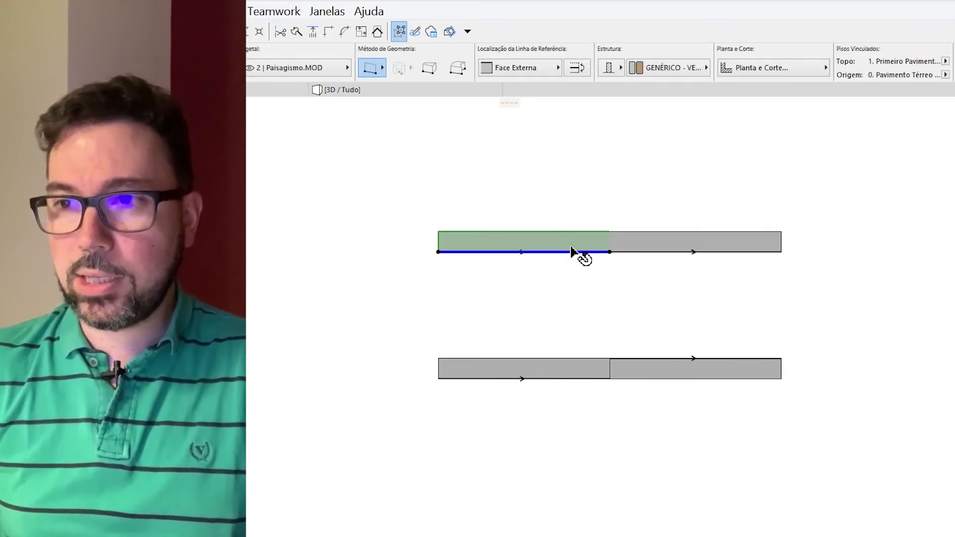
{"action": "scroll", "coordinate": [638, 401], "scroll_direction": "up", "scroll_amount": 2}
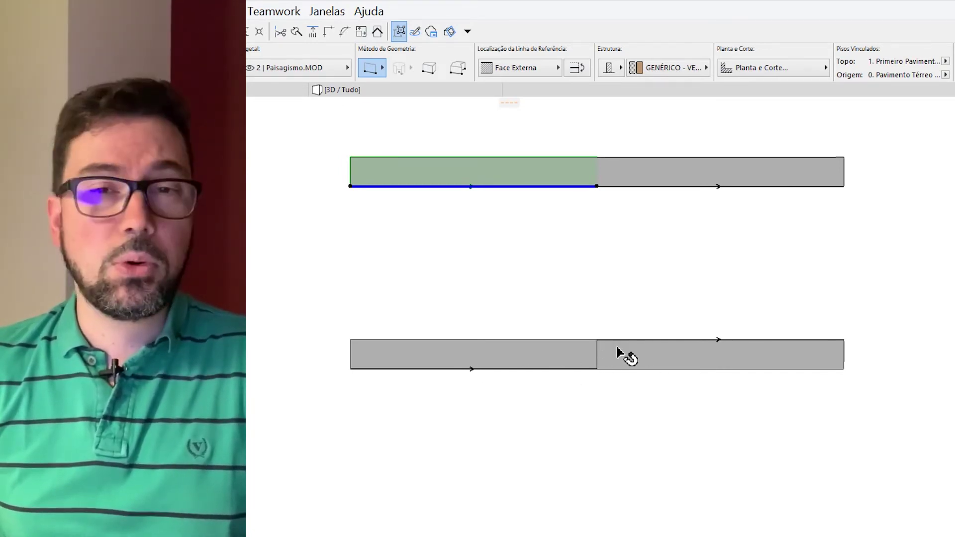
{"action": "scroll", "coordinate": [652, 419], "scroll_direction": "down", "scroll_amount": 3}
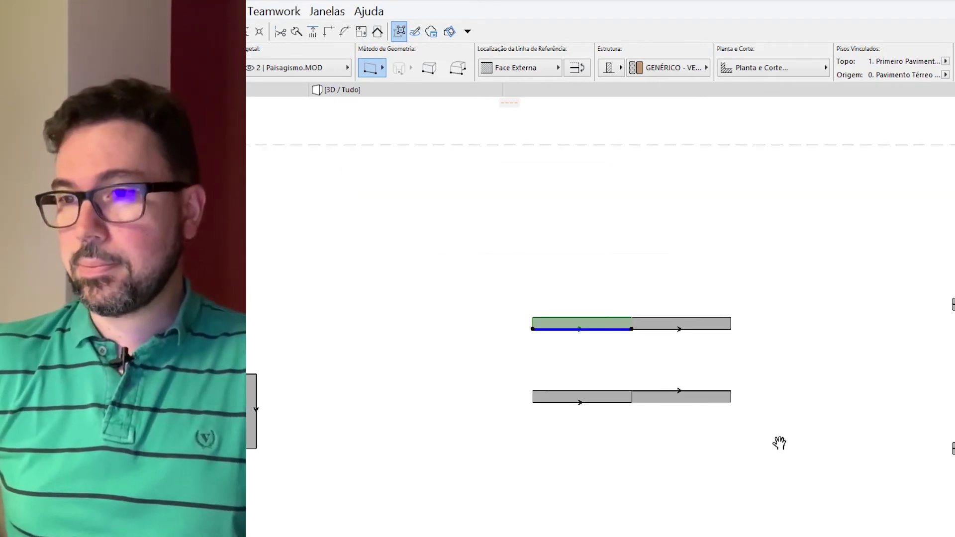
Examine where the vertical wall's reference line meets the horizontal wall's in both T-shaped junctions.
{"action": "middle_click_drag", "start_coordinate": [780, 443], "coordinate": [313, 400]}
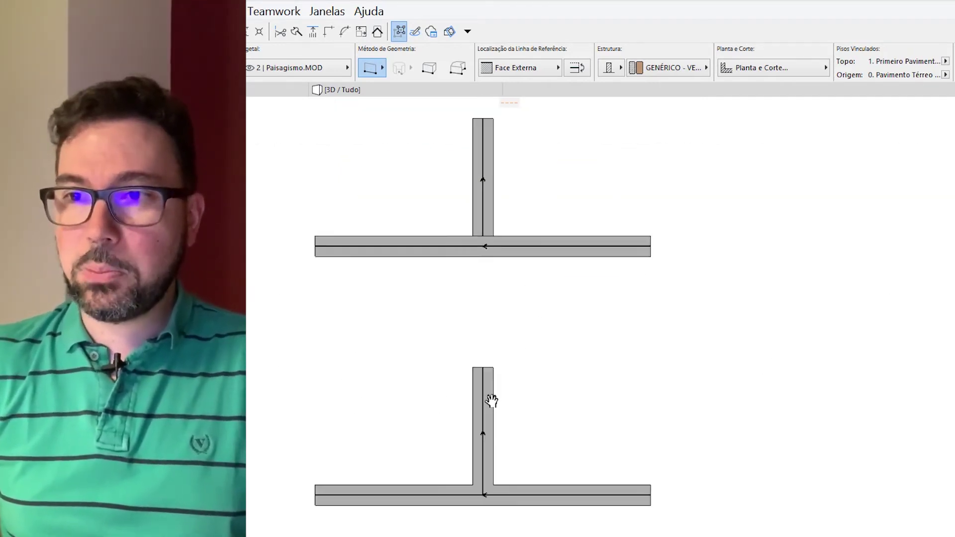
{"action": "scroll", "coordinate": [448, 337], "scroll_direction": "up", "scroll_amount": 3}
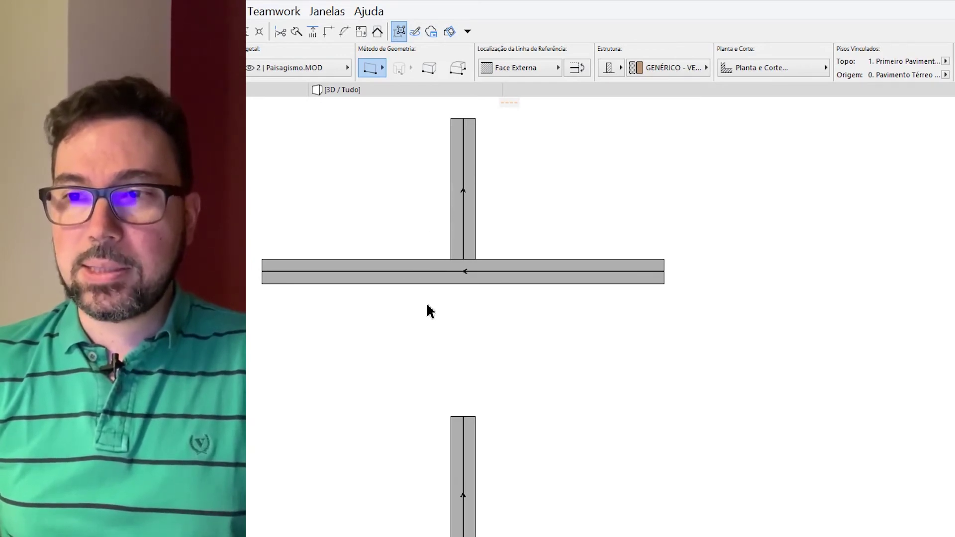
{"action": "scroll", "coordinate": [482, 270], "scroll_direction": "up", "scroll_amount": 2}
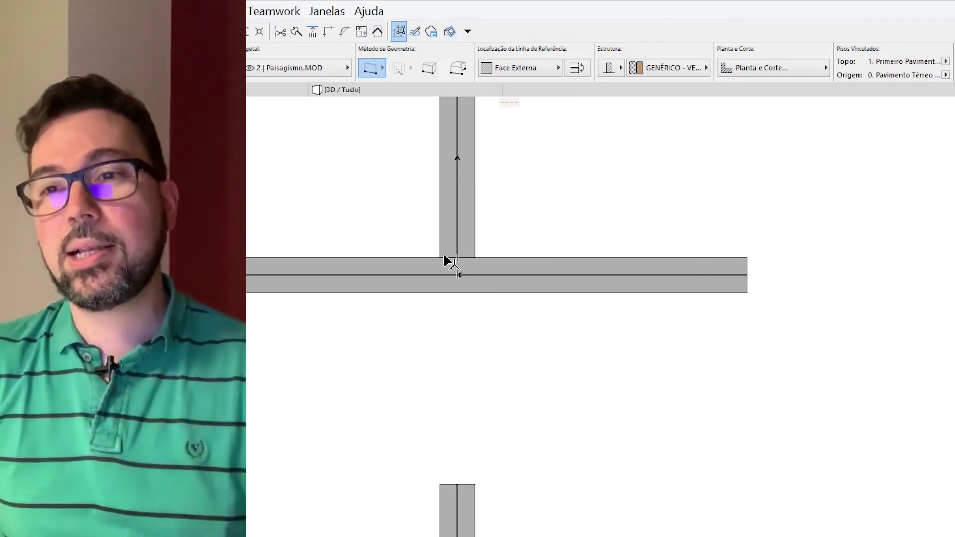
{"action": "middle_click_drag", "start_coordinate": [461, 340], "coordinate": [500, 300]}
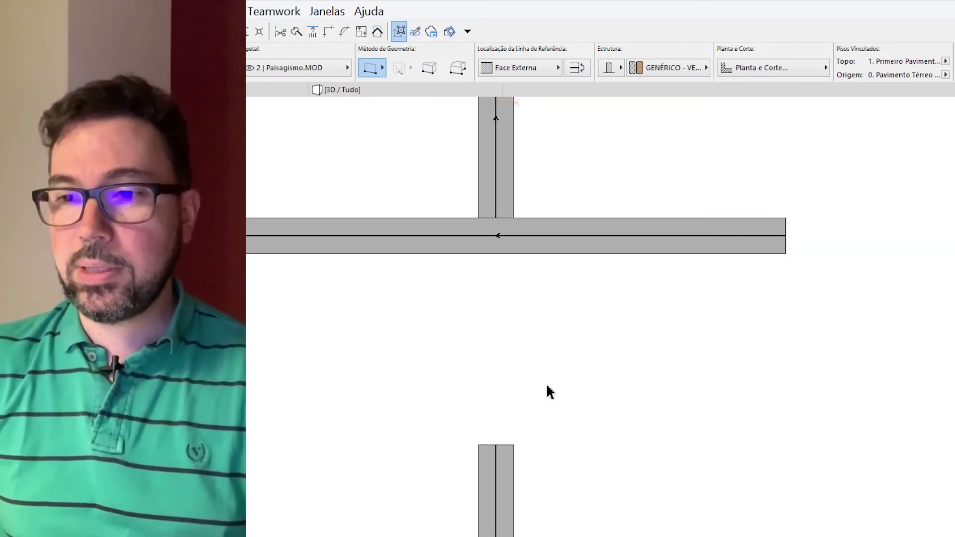
{"action": "middle_click_drag", "start_coordinate": [590, 467], "coordinate": [593, 307]}
{"action": "scroll", "coordinate": [592, 307], "scroll_direction": "down", "scroll_amount": 2}
{"action": "scroll", "coordinate": [536, 430], "scroll_direction": "up", "scroll_amount": 2}
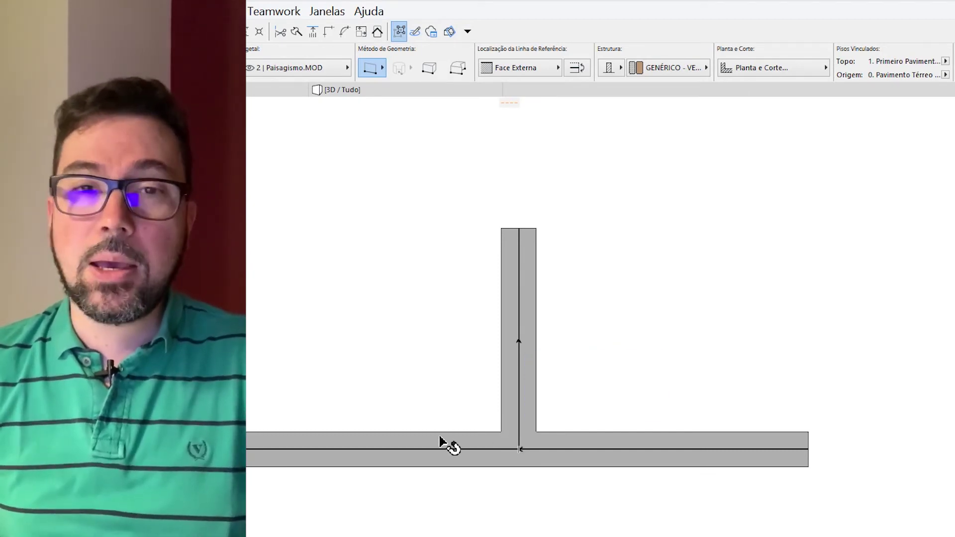
{"action": "scroll", "coordinate": [348, 391], "scroll_direction": "down", "scroll_amount": 4}
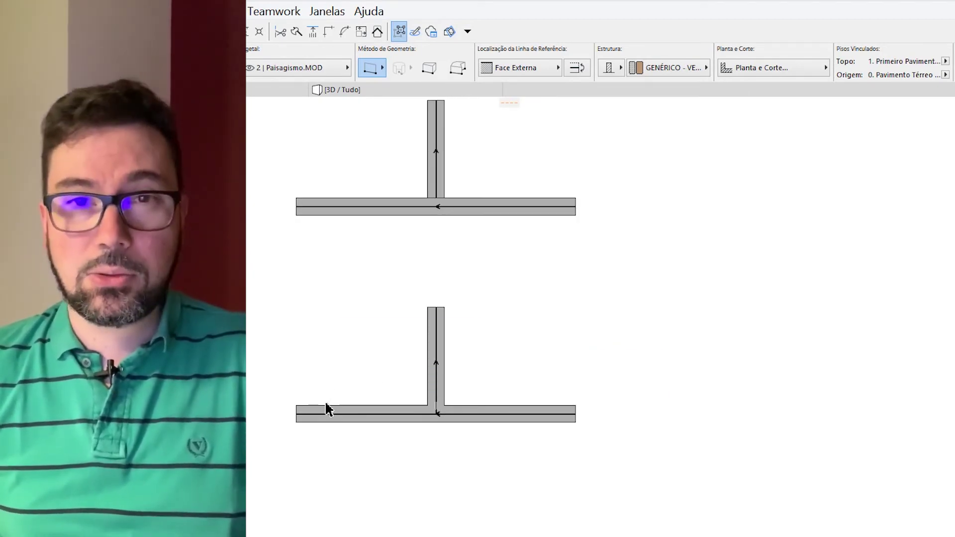
{"action": "scroll", "coordinate": [277, 411], "scroll_direction": "down", "scroll_amount": 1}
{"action": "middle_click_drag", "start_coordinate": [269, 446], "coordinate": [354, 461]}
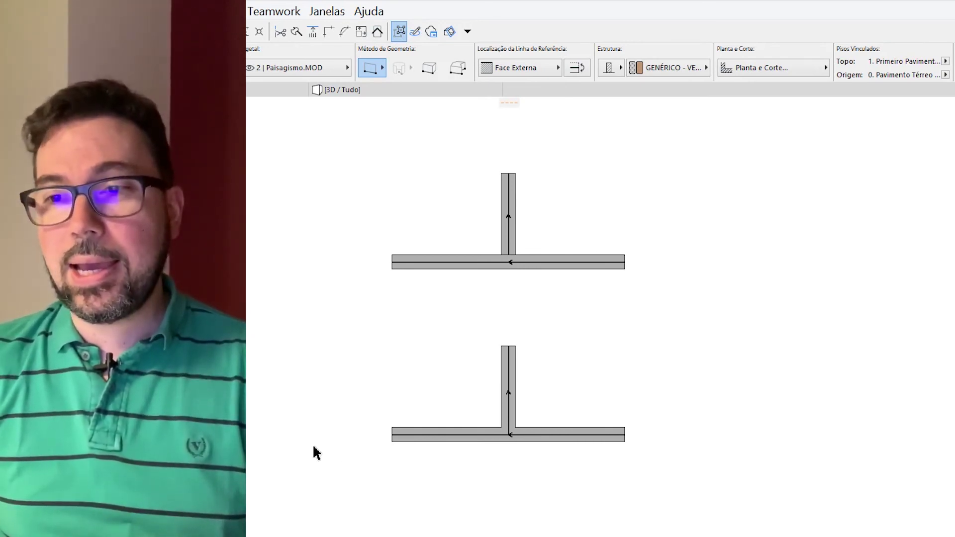
{"action": "scroll", "coordinate": [314, 447], "scroll_direction": "down", "scroll_amount": 1}
{"action": "middle_click_drag", "start_coordinate": [303, 446], "coordinate": [324, 437]}
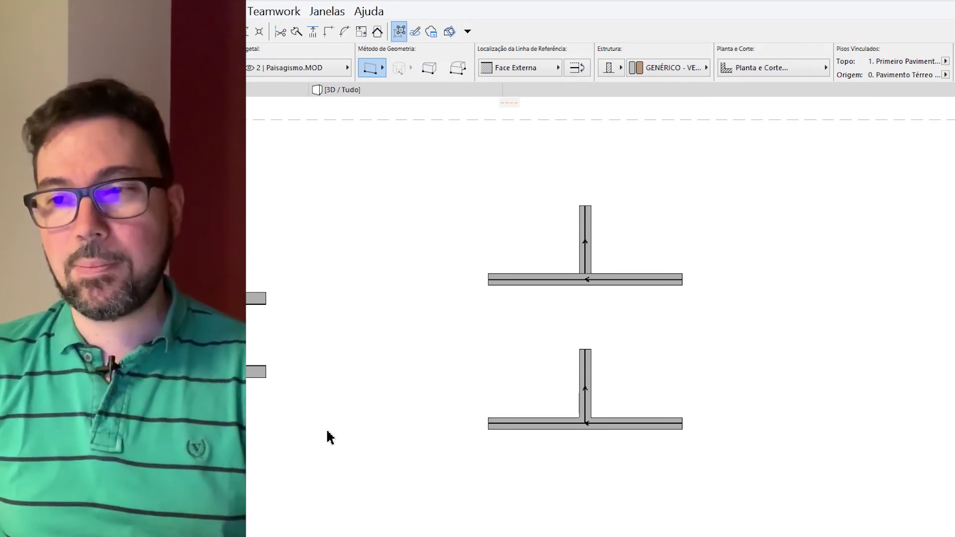
{"action": "middle_click_drag", "start_coordinate": [247, 427], "coordinate": [251, 432]}
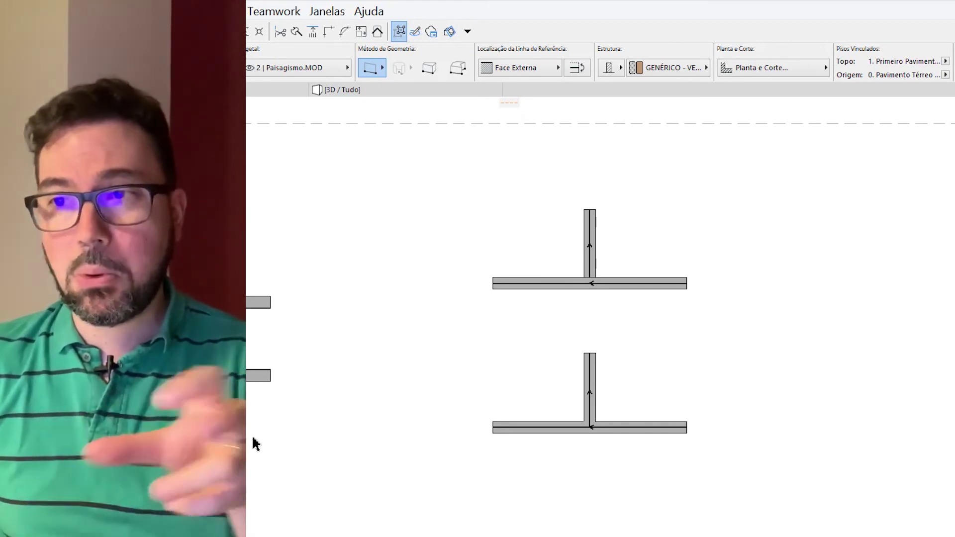
{"action": "middle_click_drag", "start_coordinate": [253, 441], "coordinate": [267, 448]}
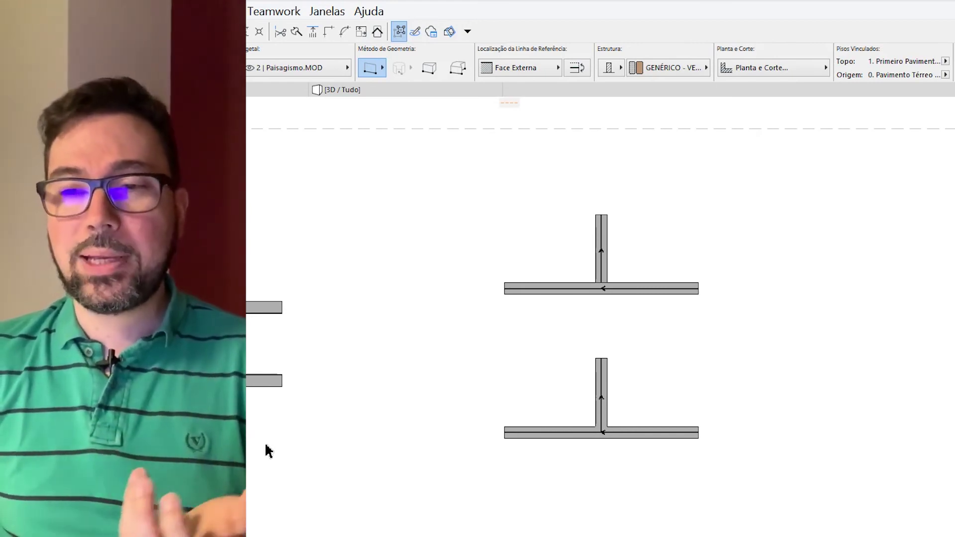
{"action": "middle_click_drag", "start_coordinate": [266, 451], "coordinate": [356, 457]}
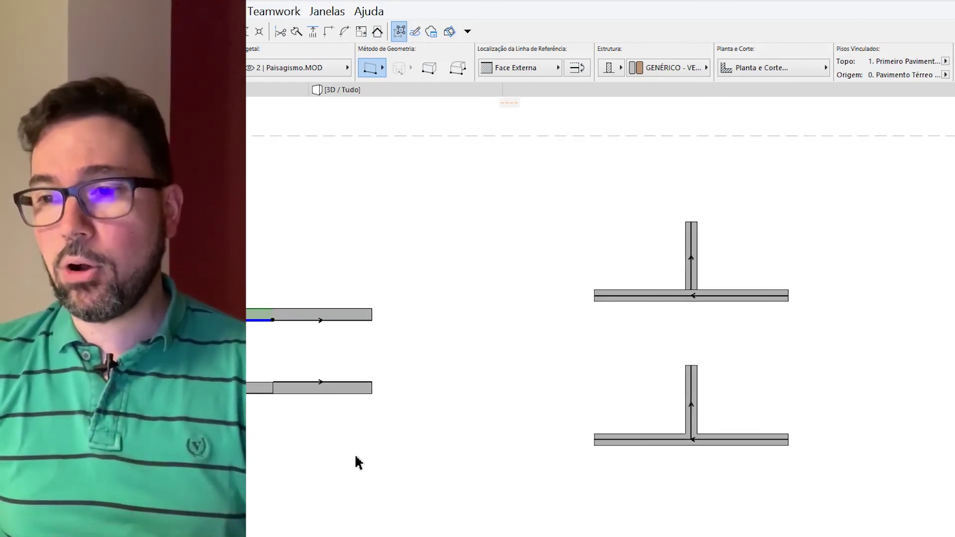
{"action": "scroll", "coordinate": [303, 482], "scroll_direction": "down", "scroll_amount": 3}
{"action": "middle_click_drag", "start_coordinate": [303, 482], "coordinate": [443, 482]}
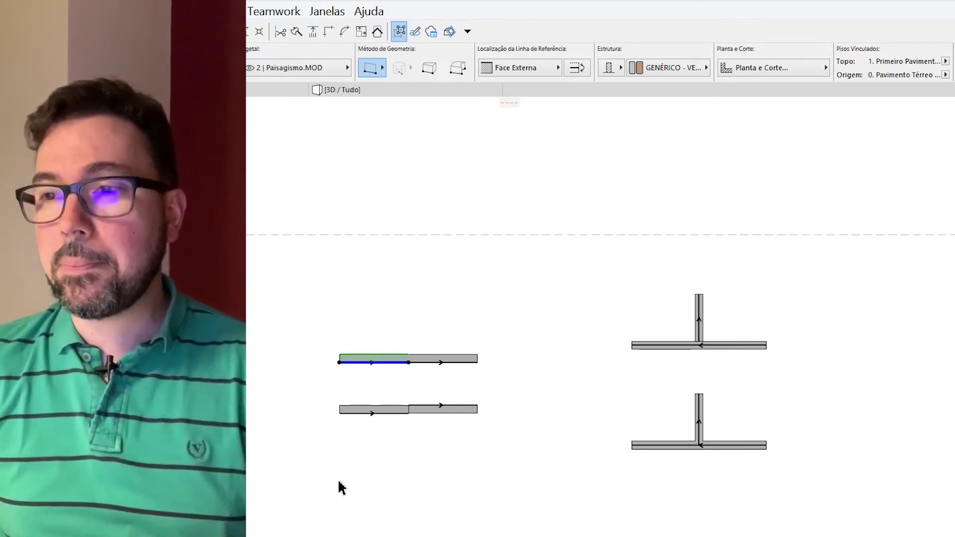
{"action": "middle_click_drag", "start_coordinate": [338, 479], "coordinate": [372, 448]}
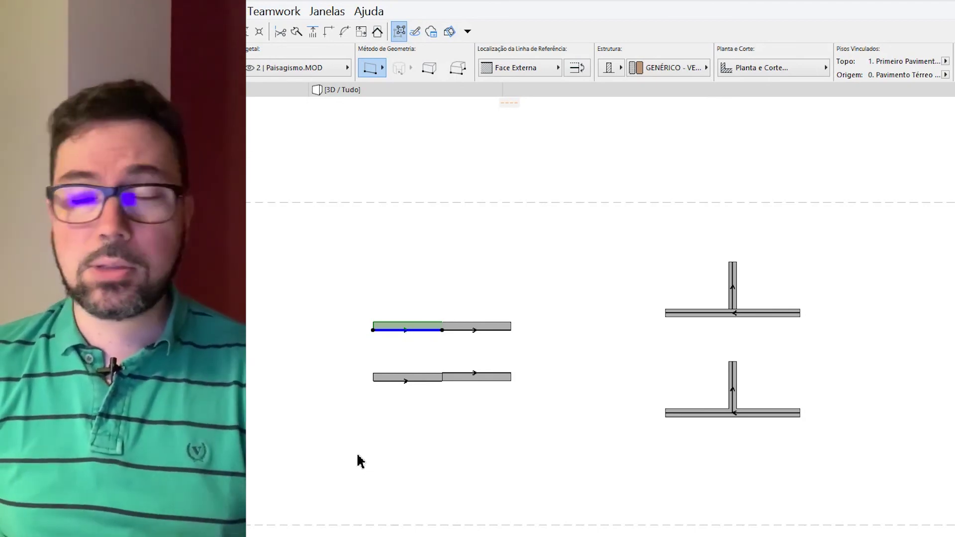
{"action": "middle_click_drag", "start_coordinate": [361, 461], "coordinate": [365, 460]}
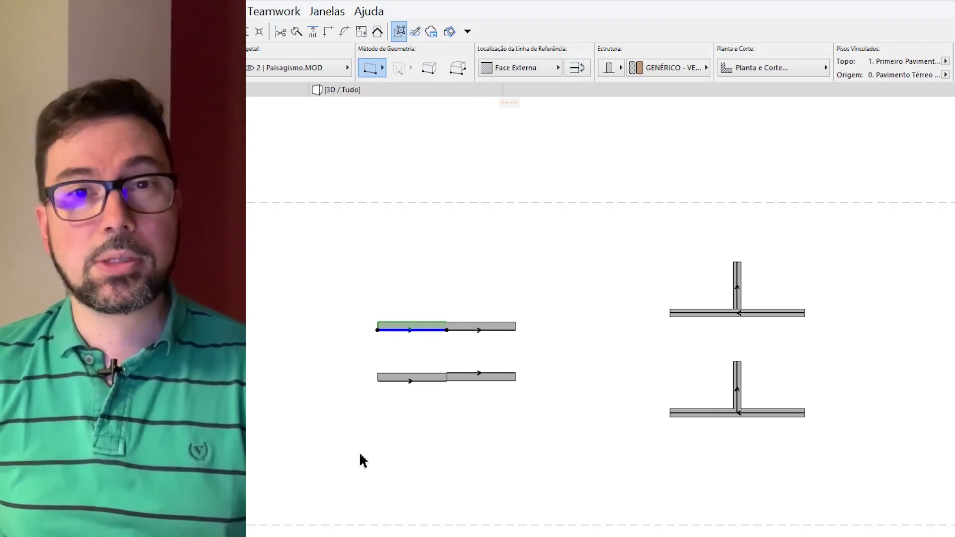